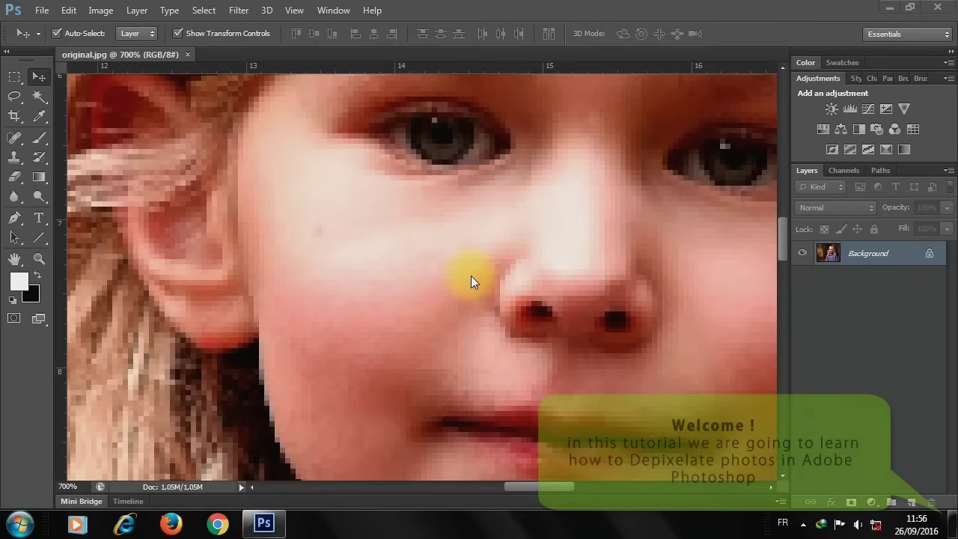
{"action": "left_click_drag", "start_coordinate": [524, 291], "coordinate": [503, 211]}
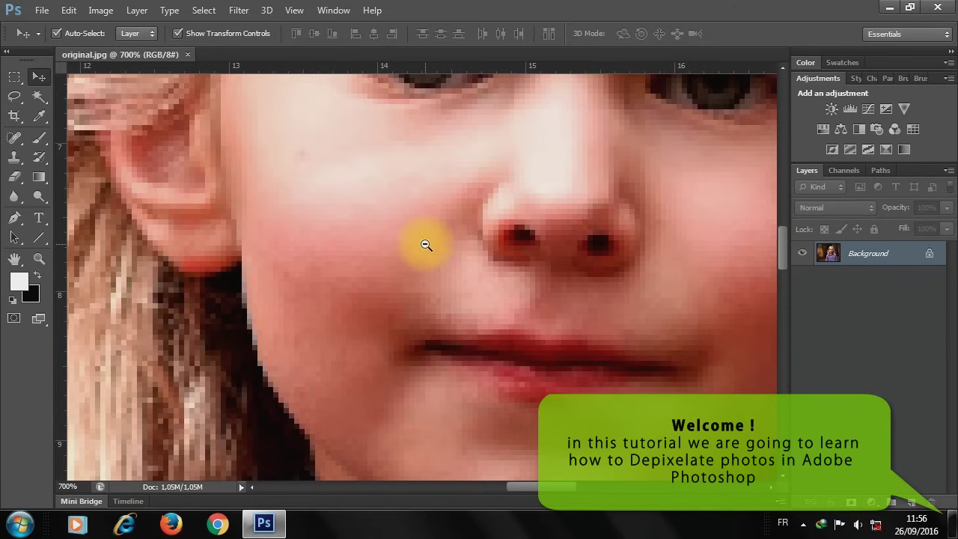
{"action": "left_click", "coordinate": [425, 244], "text": "alt"}
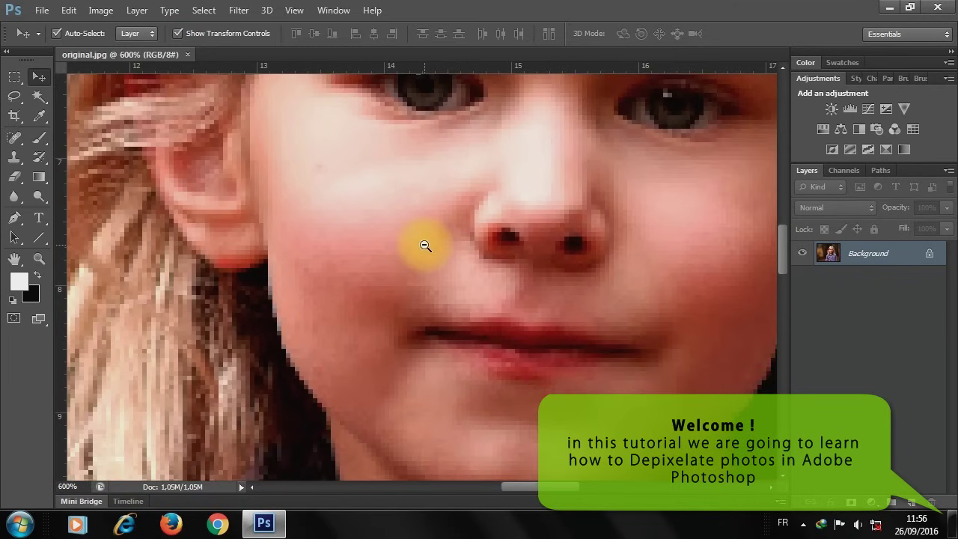
{"action": "left_click", "coordinate": [424, 249], "text": "alt"}
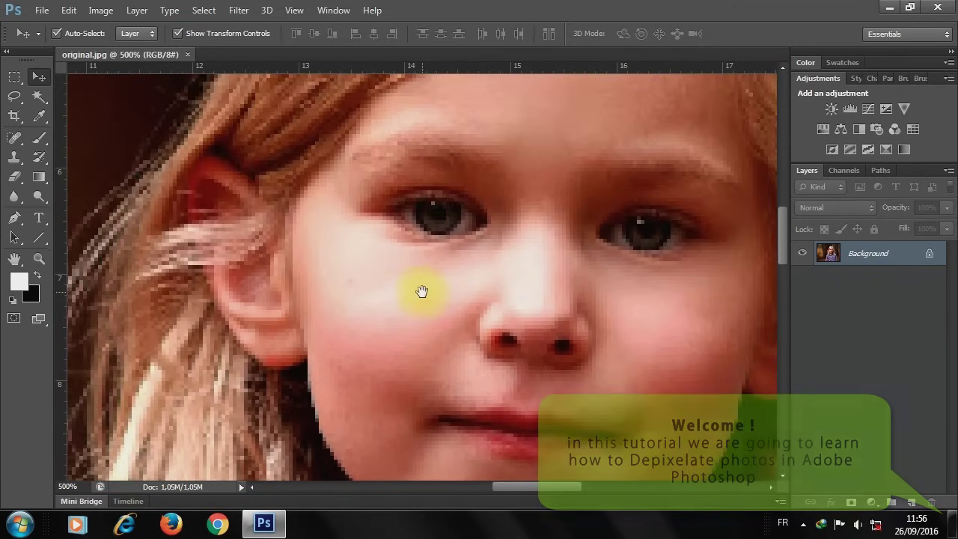
{"action": "left_click", "coordinate": [424, 235]}
{"action": "left_click", "coordinate": [435, 251]}
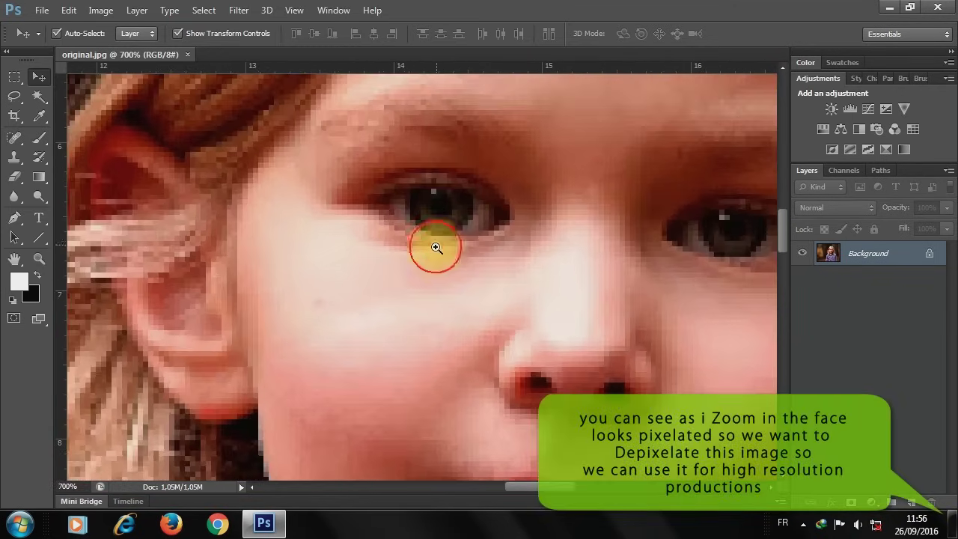
{"action": "left_click", "coordinate": [435, 251]}
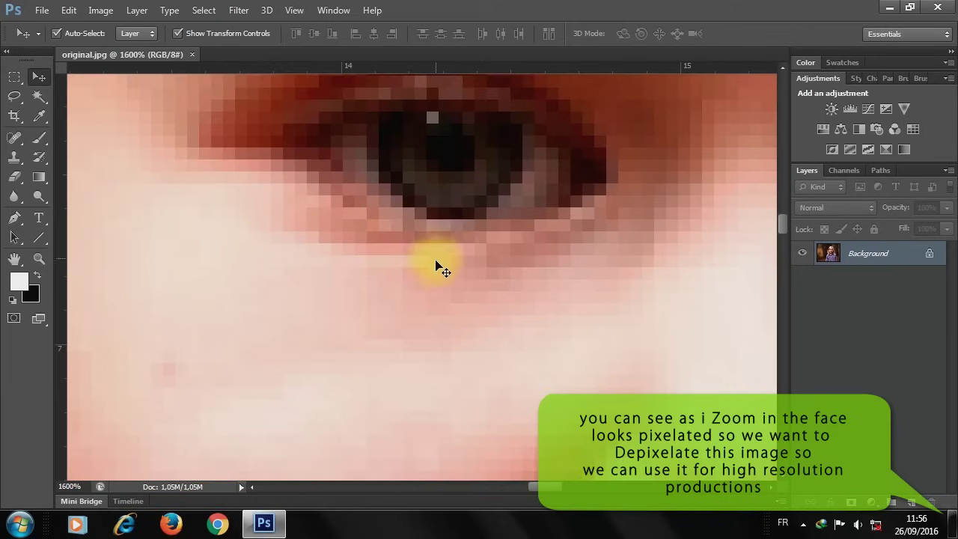
{"action": "left_click", "coordinate": [420, 290], "text": "alt"}
{"action": "left_click", "coordinate": [423, 289]}
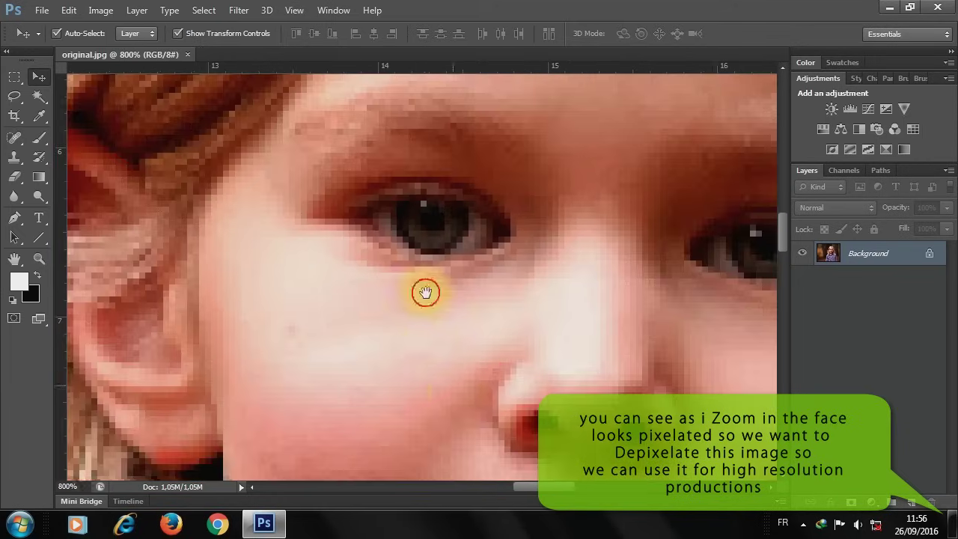
{"action": "left_click", "coordinate": [398, 267], "text": "alt"}
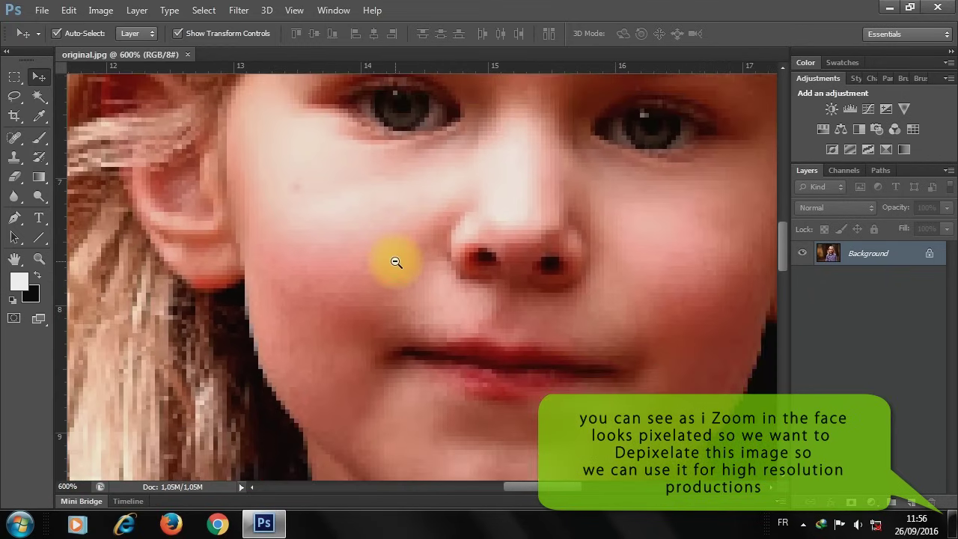
{"action": "left_click", "coordinate": [395, 264], "text": "alt"}
{"action": "left_click_drag", "start_coordinate": [373, 235], "coordinate": [395, 289]}
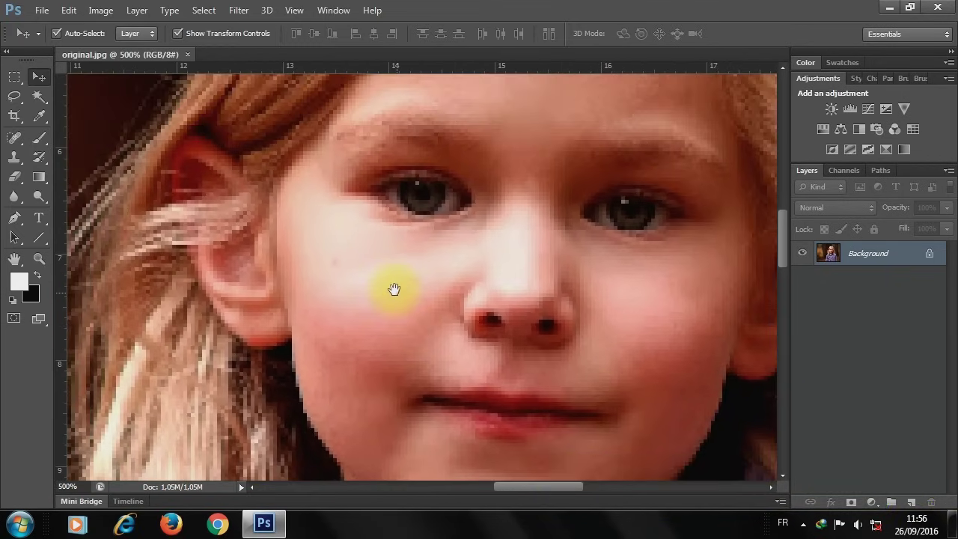
Unlock the background as Layer 0 and resample to 300 ppi (2916×2187), Bicubic Automatic.
{"action": "double_click", "coordinate": [902, 259]}
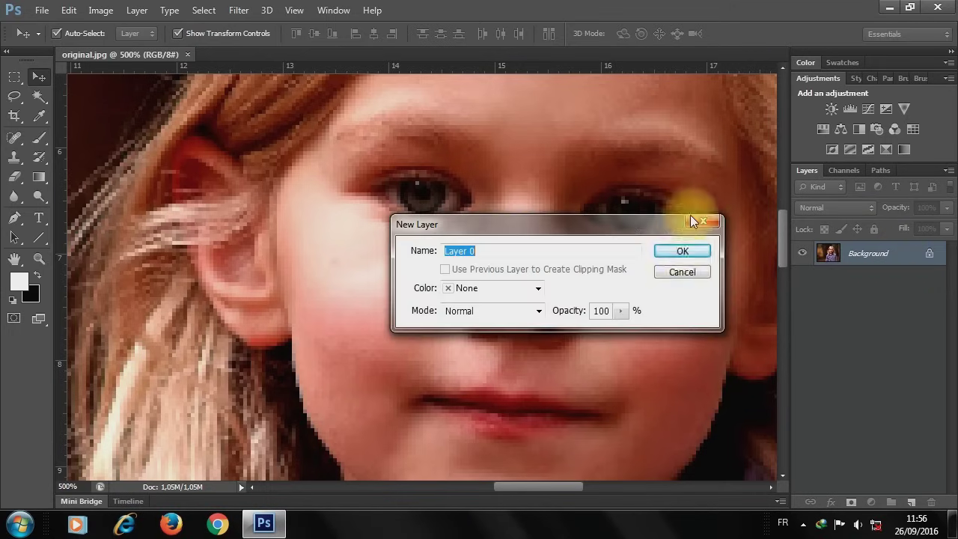
{"action": "left_click", "coordinate": [667, 244]}
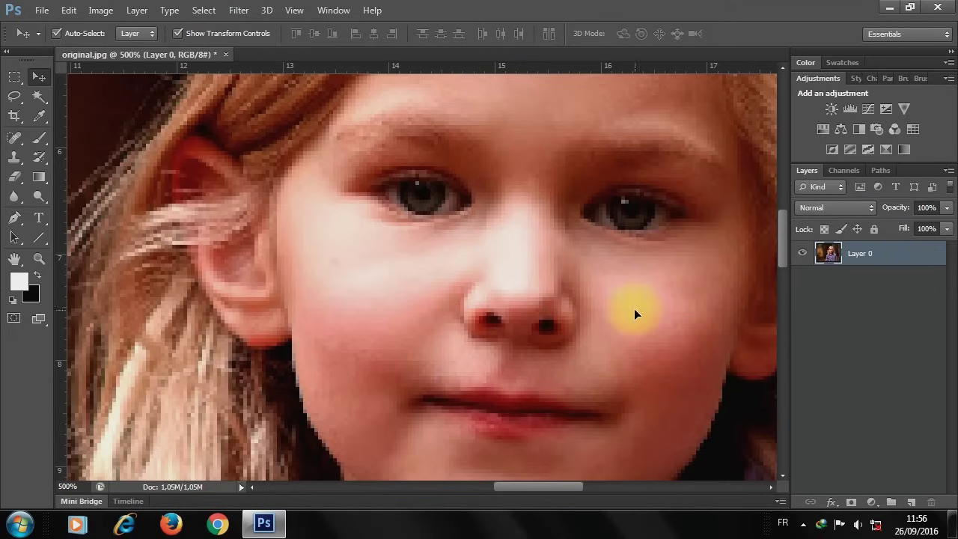
{"action": "left_click", "coordinate": [100, 11]}
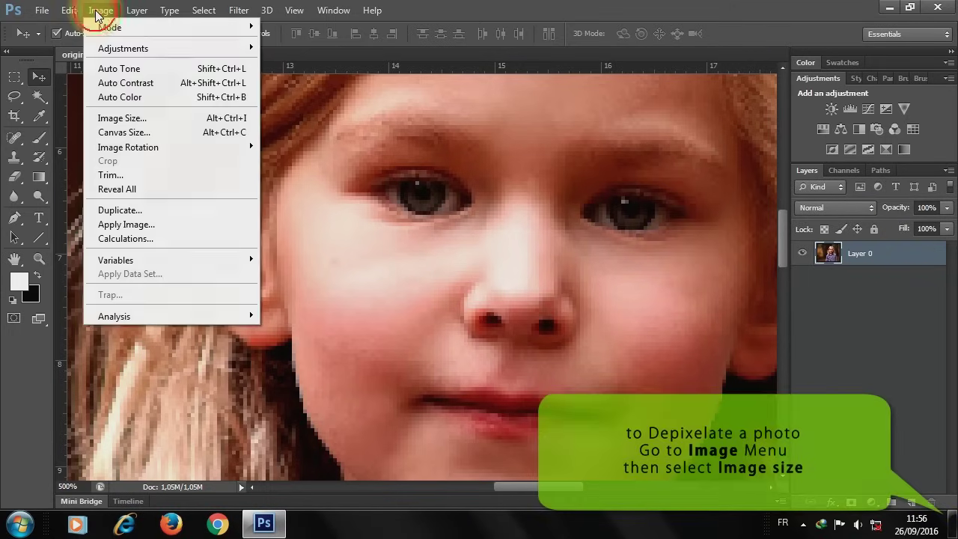
{"action": "left_click", "coordinate": [119, 119]}
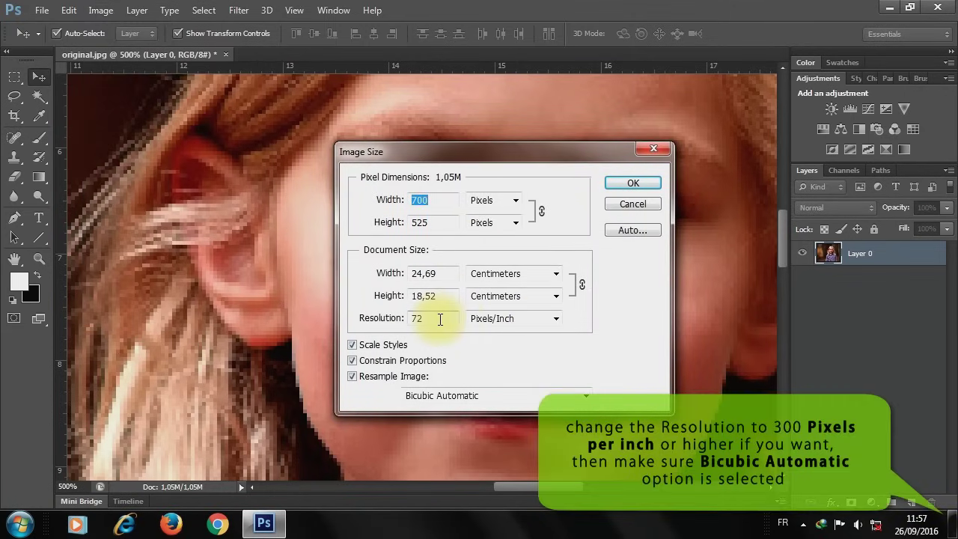
{"action": "left_click_drag", "start_coordinate": [440, 319], "coordinate": [383, 319]}
{"action": "type", "text": "3"}
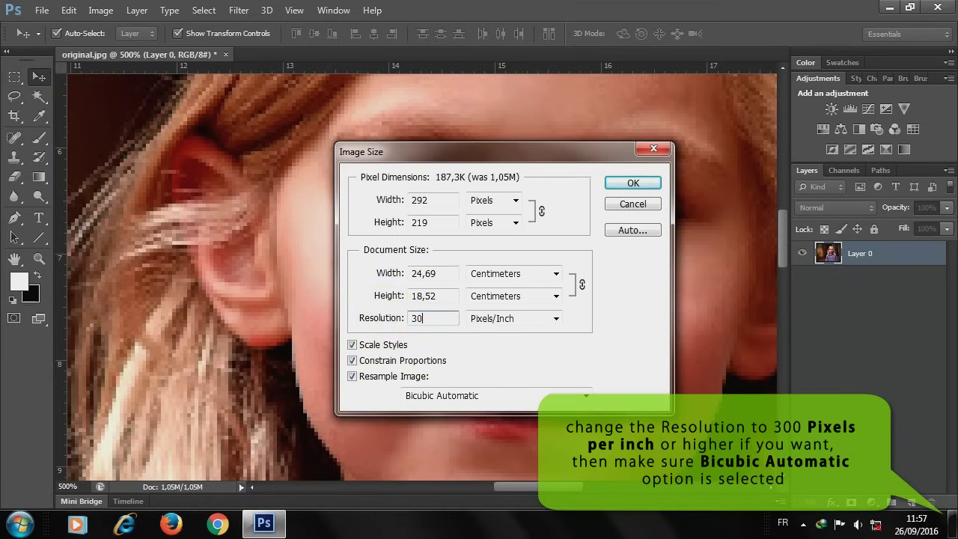
{"action": "type", "text": "0"}
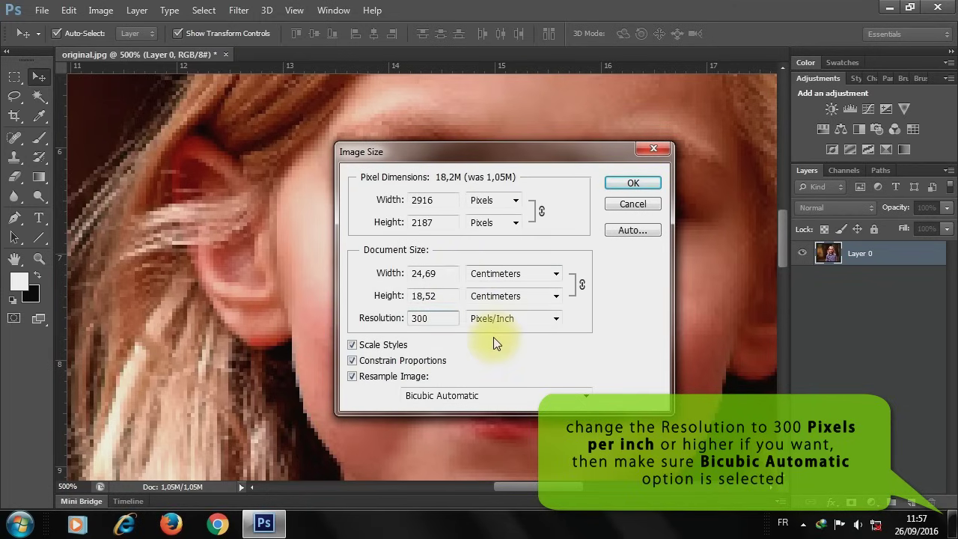
{"action": "left_click", "coordinate": [492, 397]}
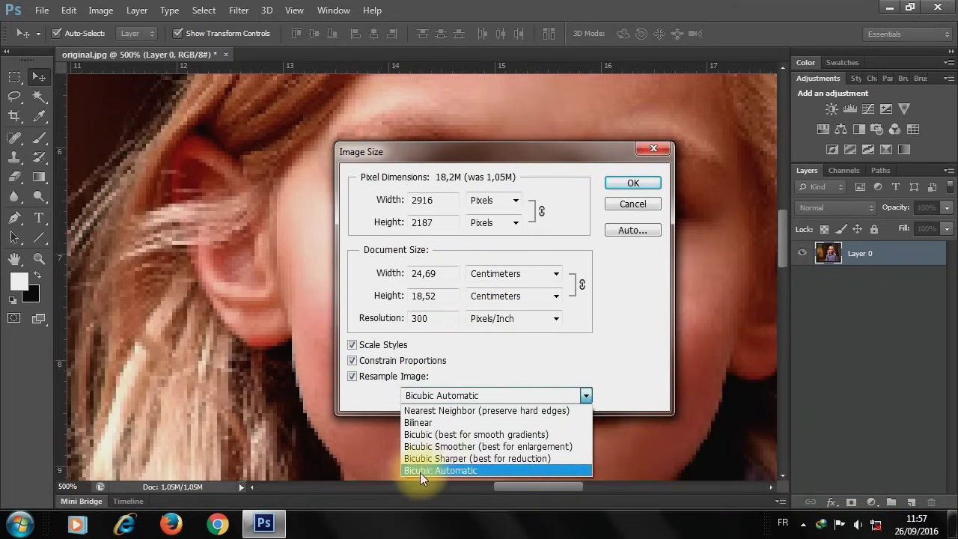
{"action": "left_click", "coordinate": [485, 471]}
{"action": "left_click", "coordinate": [634, 182]}
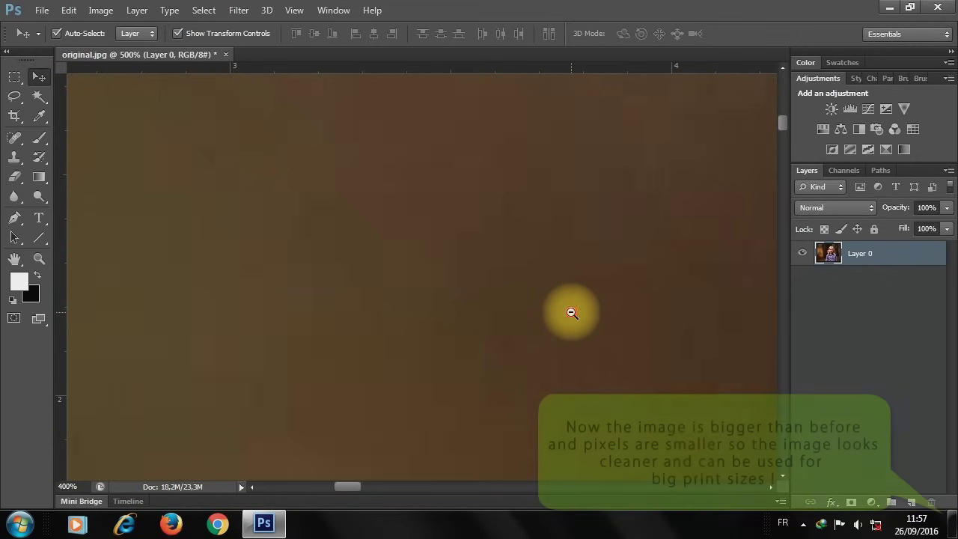
{"action": "key", "text": "ctrl+1"}
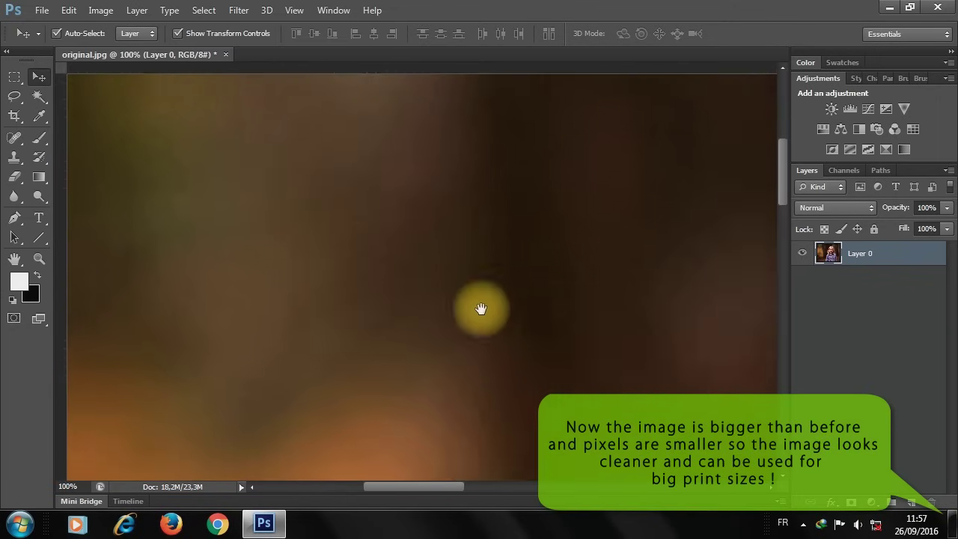
{"action": "left_click_drag", "start_coordinate": [520, 313], "coordinate": [396, 282]}
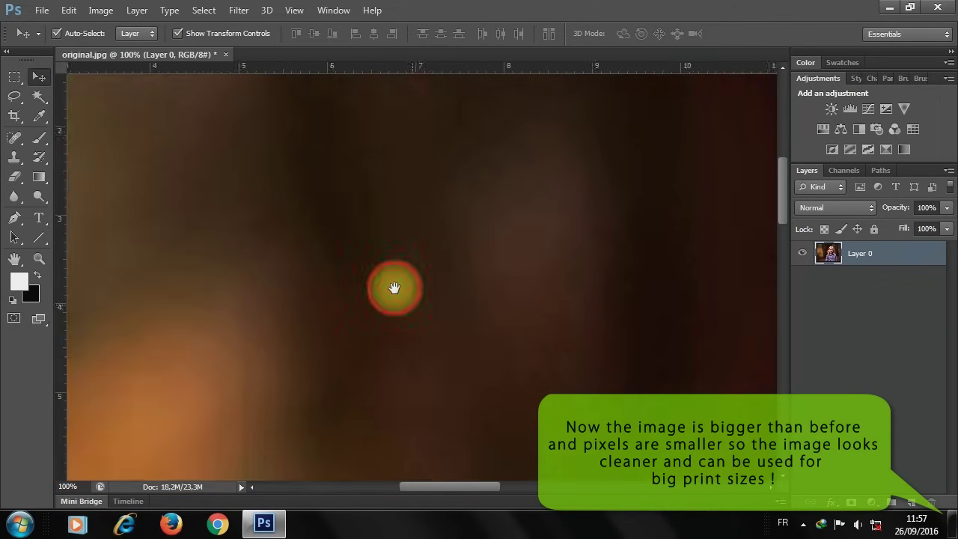
{"action": "left_click", "coordinate": [483, 300], "text": "alt"}
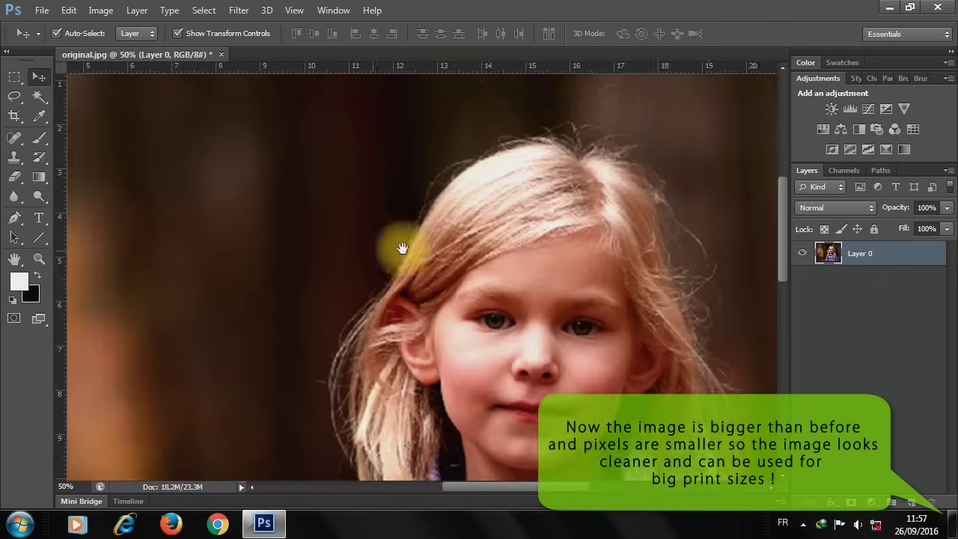
{"action": "left_click_drag", "start_coordinate": [617, 342], "coordinate": [324, 197]}
{"action": "left_click", "coordinate": [393, 249], "text": "ctrl"}
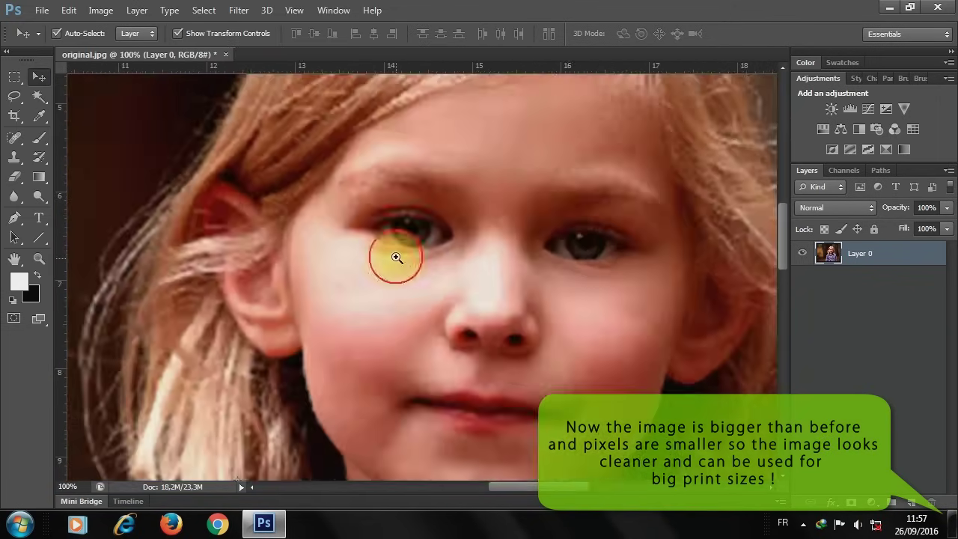
{"action": "left_click", "coordinate": [410, 253], "text": "ctrl"}
{"action": "left_click", "coordinate": [403, 242], "text": "ctrl"}
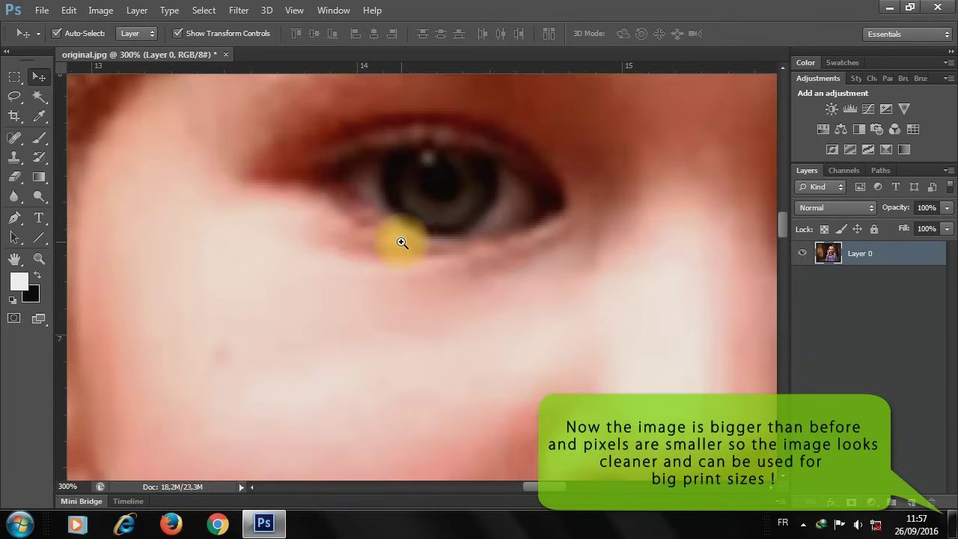
{"action": "mouse_move", "coordinate": [363, 257]}
{"action": "left_mouse_down"}
{"action": "mouse_move", "coordinate": [369, 298]}
{"action": "mouse_move", "coordinate": [453, 199]}
{"action": "mouse_move", "coordinate": [424, 247]}
{"action": "left_mouse_up"}
{"action": "left_click", "coordinate": [372, 298], "text": "ctrl+alt"}
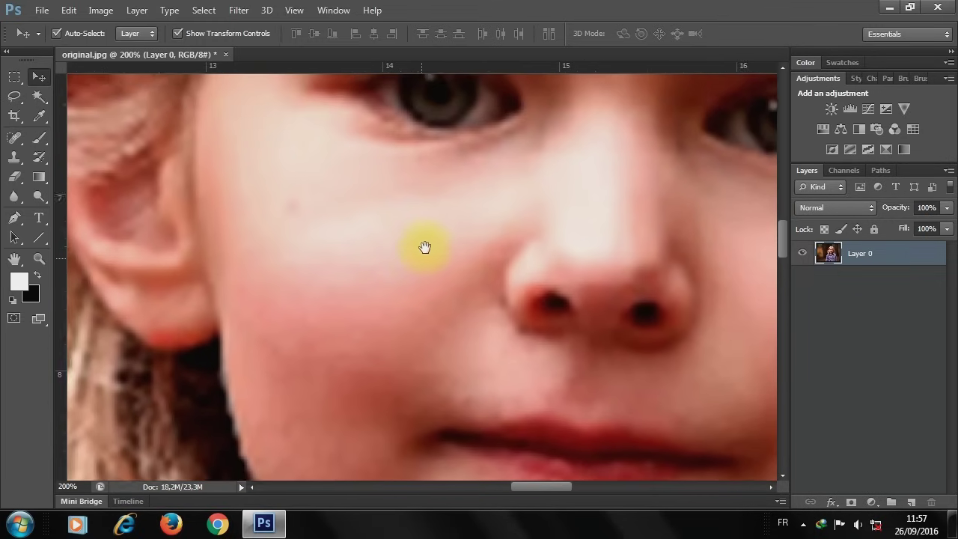
{"action": "left_click", "coordinate": [423, 247], "text": "ctrl+alt"}
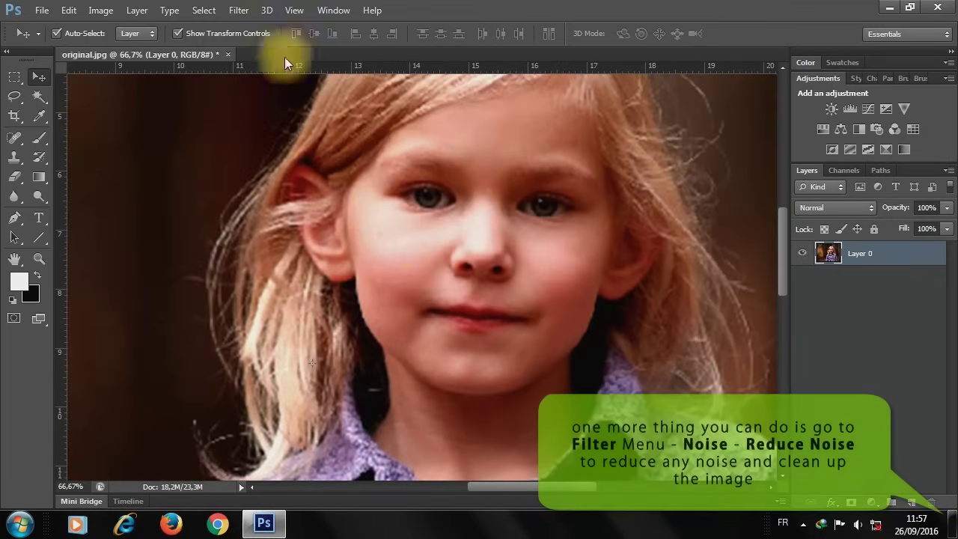
Preview Reduce Noise with Strength 10 and Preserve Details at 71%.
{"action": "left_click", "coordinate": [238, 10]}
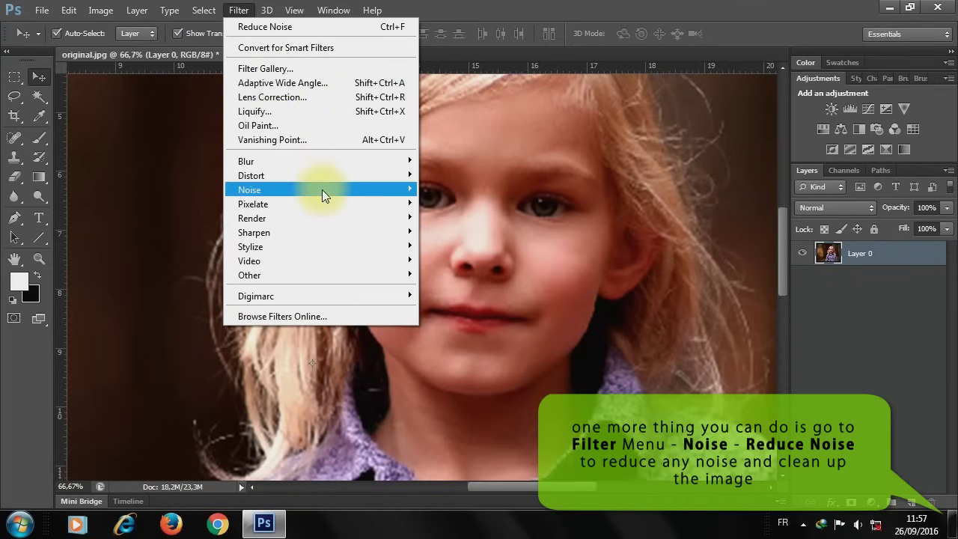
{"action": "mouse_move", "coordinate": [250, 190]}
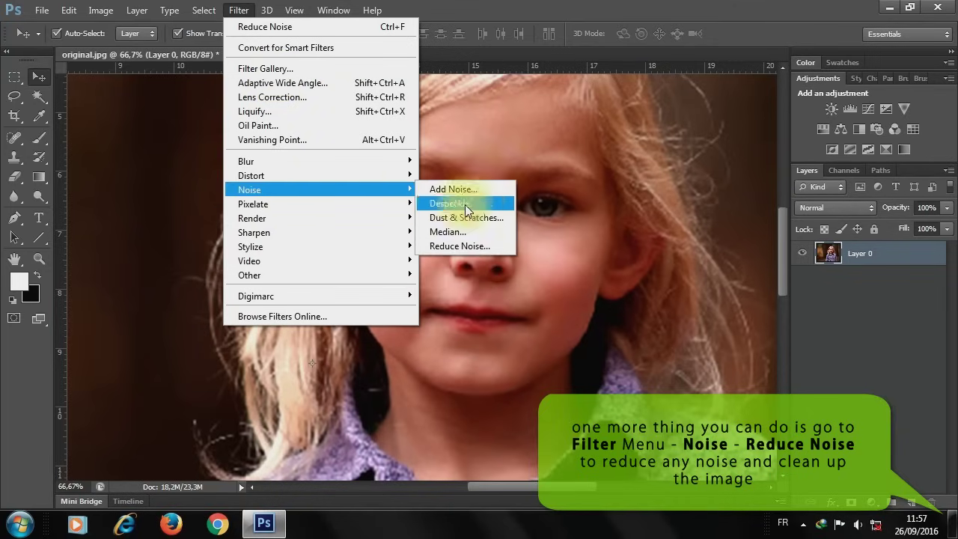
{"action": "left_click", "coordinate": [497, 248]}
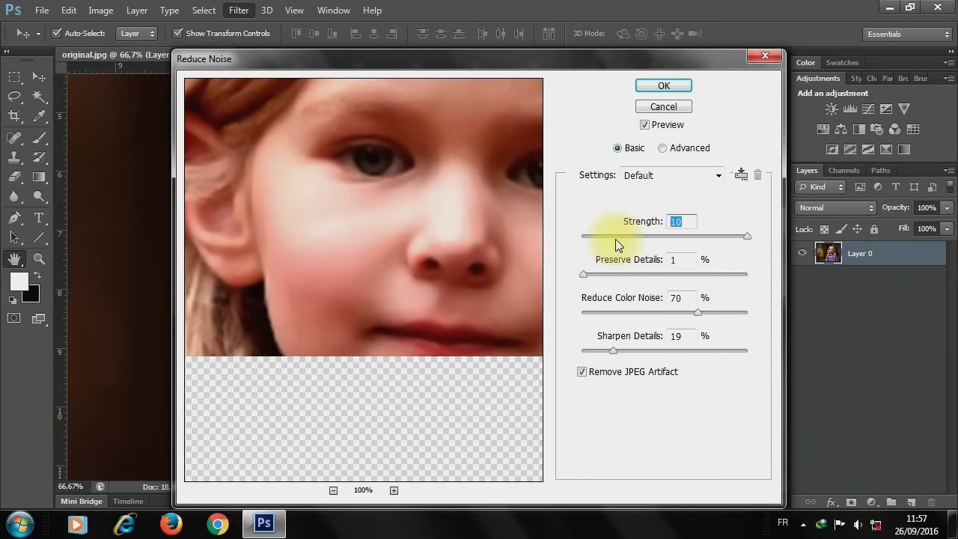
{"action": "left_click", "coordinate": [616, 236]}
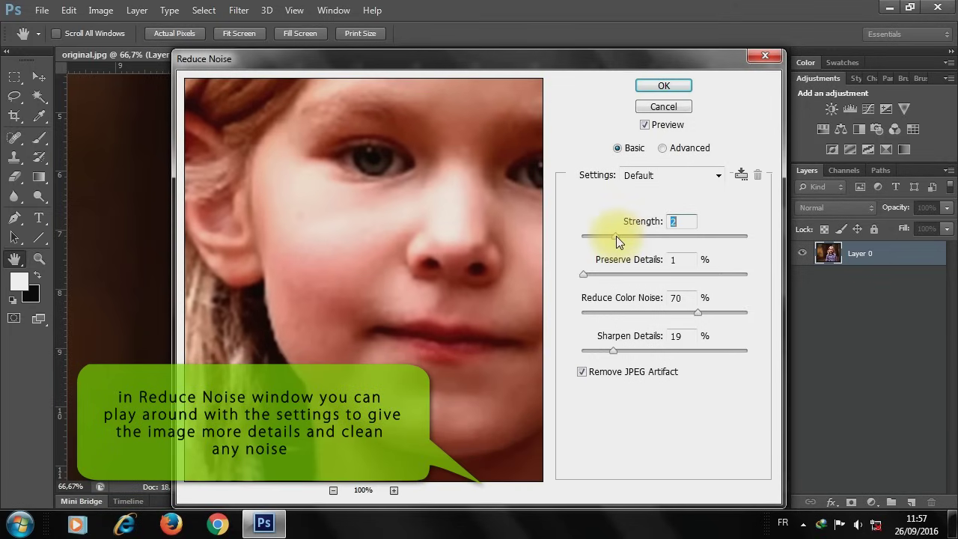
{"action": "left_click_drag", "start_coordinate": [616, 235], "coordinate": [750, 238]}
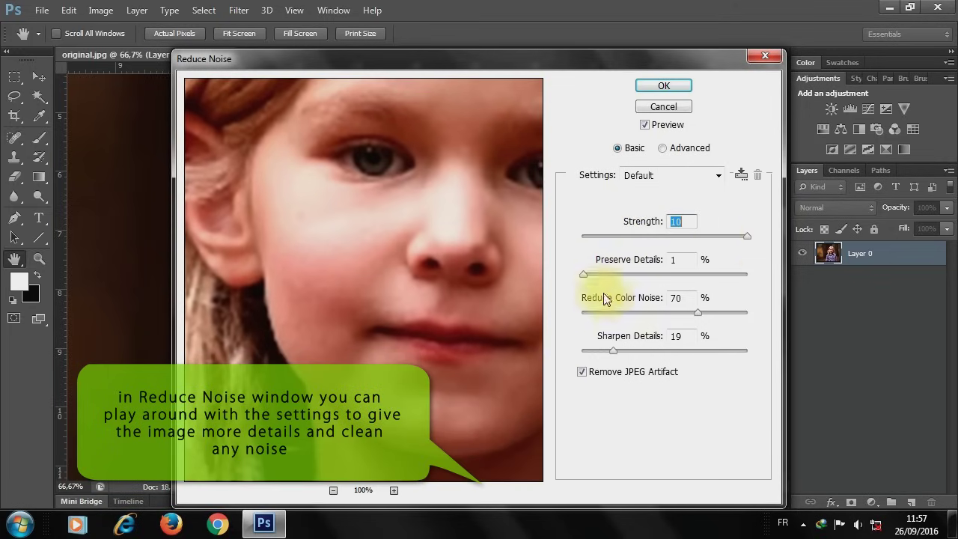
{"action": "left_click_drag", "start_coordinate": [584, 275], "coordinate": [700, 275]}
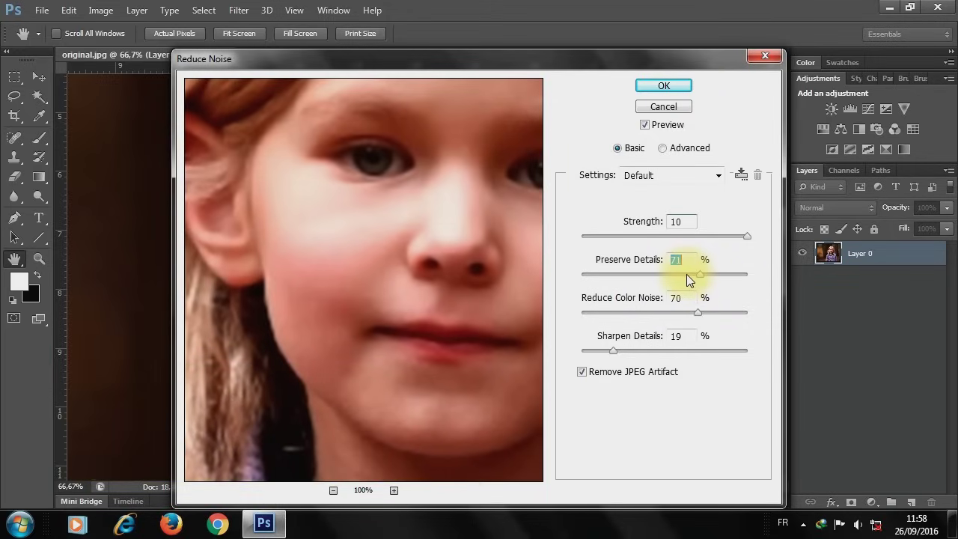
Drop Preserve Details to 0%, set Reduce Color Noise near 86%, and raise Sharpen Details.
{"action": "left_click", "coordinate": [644, 278]}
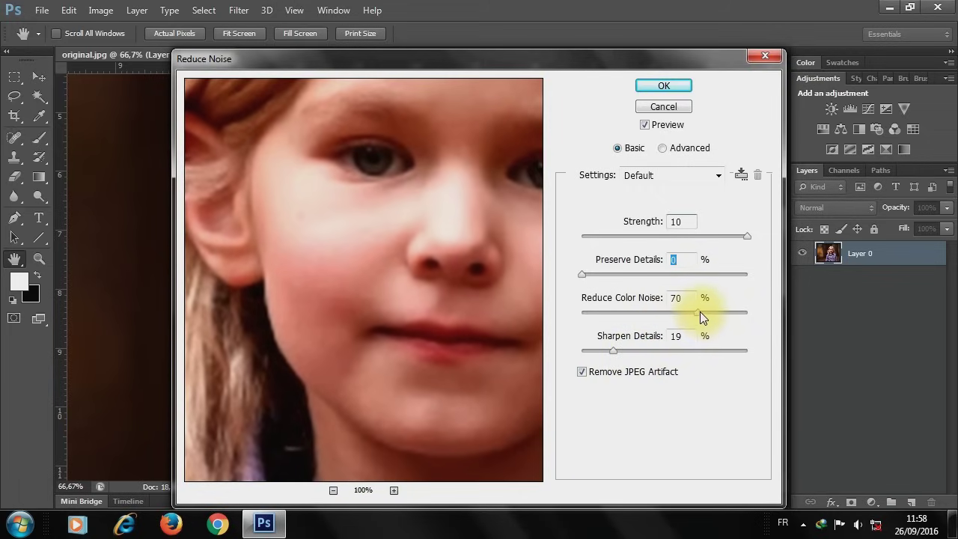
{"action": "left_click_drag", "start_coordinate": [699, 313], "coordinate": [624, 313]}
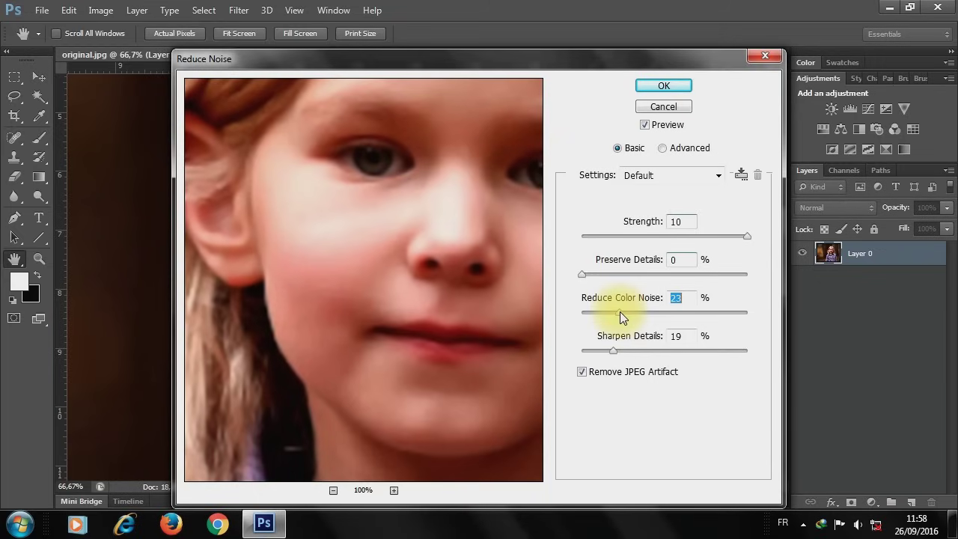
{"action": "left_click_drag", "start_coordinate": [625, 313], "coordinate": [721, 310]}
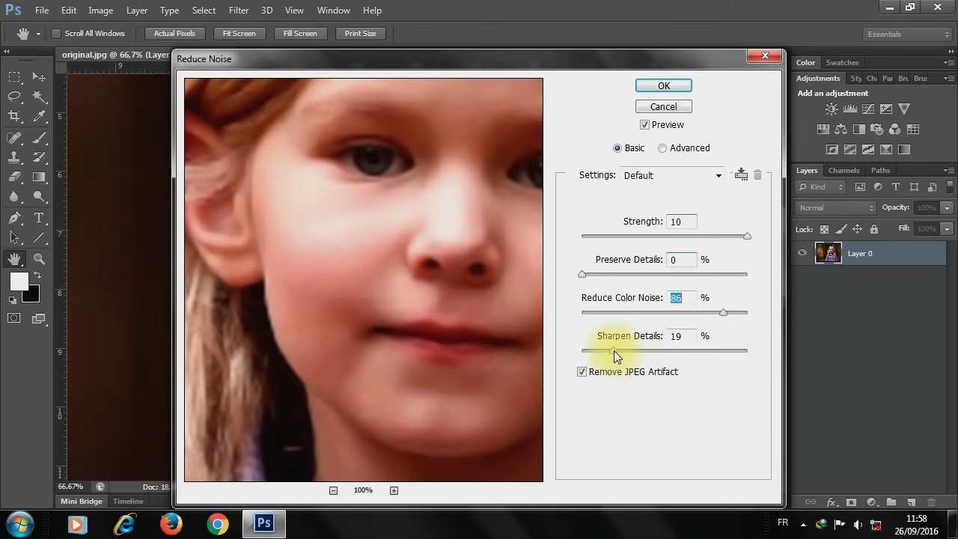
{"action": "left_click_drag", "start_coordinate": [614, 350], "coordinate": [667, 350]}
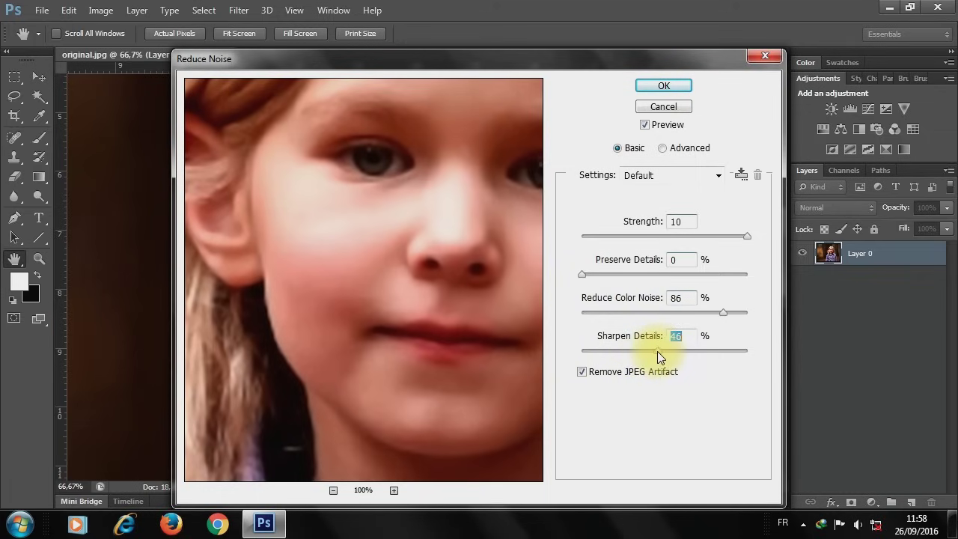
Set Sharpen Details to 52%, keep Remove JPEG Artifact on, and apply Reduce Noise.
{"action": "left_click", "coordinate": [584, 372]}
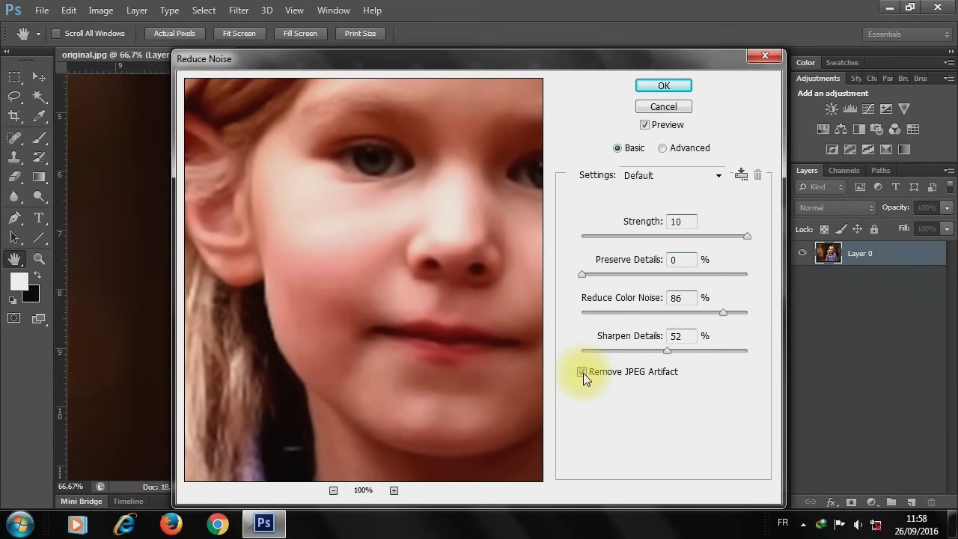
{"action": "left_click", "coordinate": [583, 373]}
{"action": "mouse_move", "coordinate": [583, 372]}
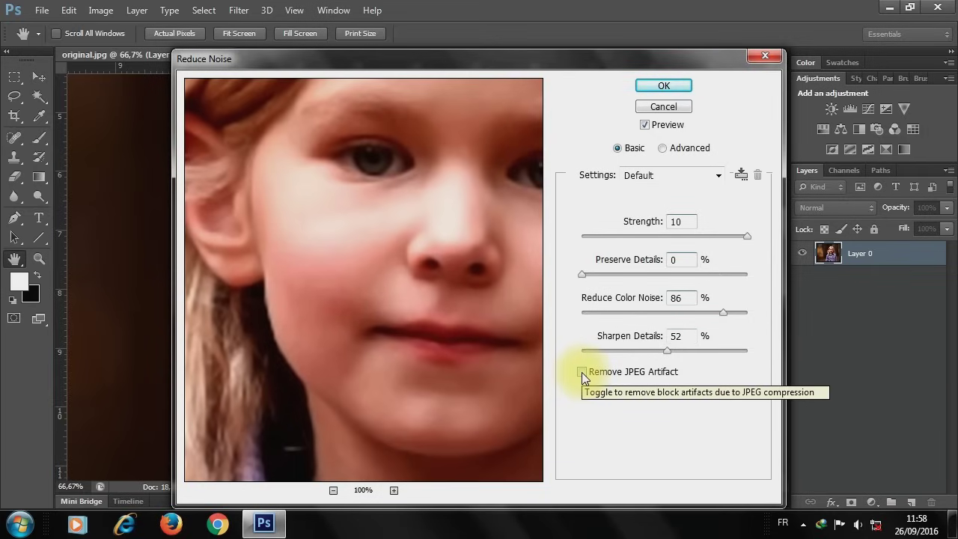
{"action": "left_click", "coordinate": [582, 372]}
{"action": "left_click", "coordinate": [664, 86]}
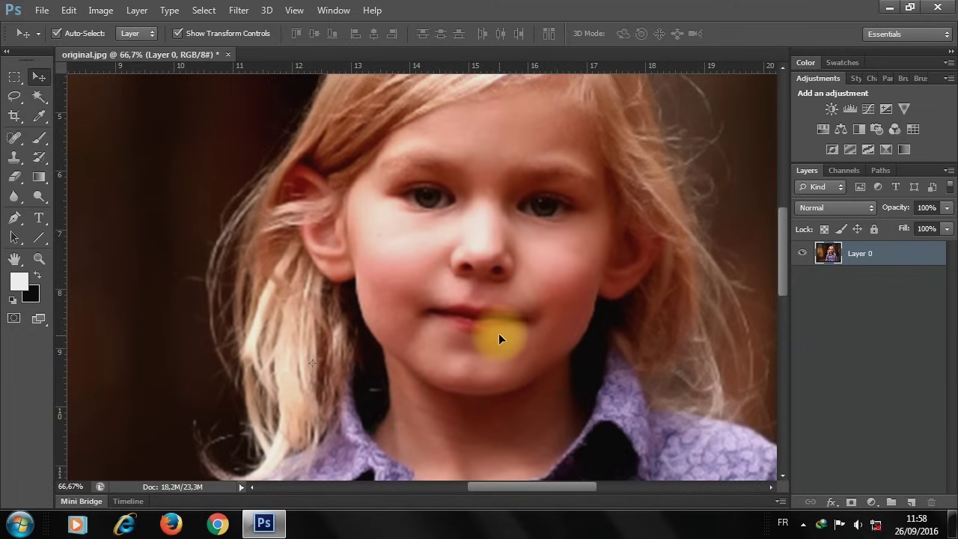
{"action": "left_click", "coordinate": [420, 251], "text": "ctrl"}
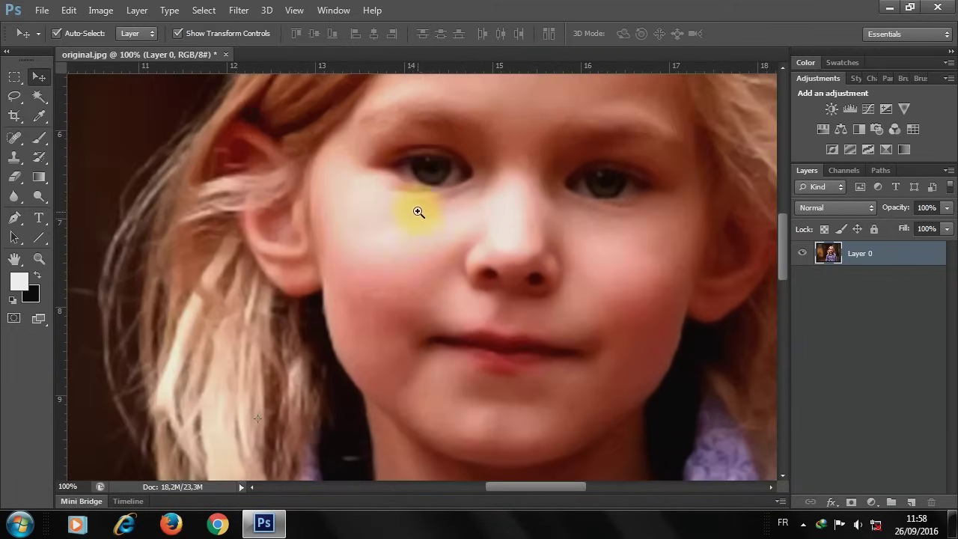
{"action": "left_click", "coordinate": [417, 212], "text": "ctrl"}
{"action": "left_click_drag", "start_coordinate": [431, 237], "coordinate": [428, 300]}
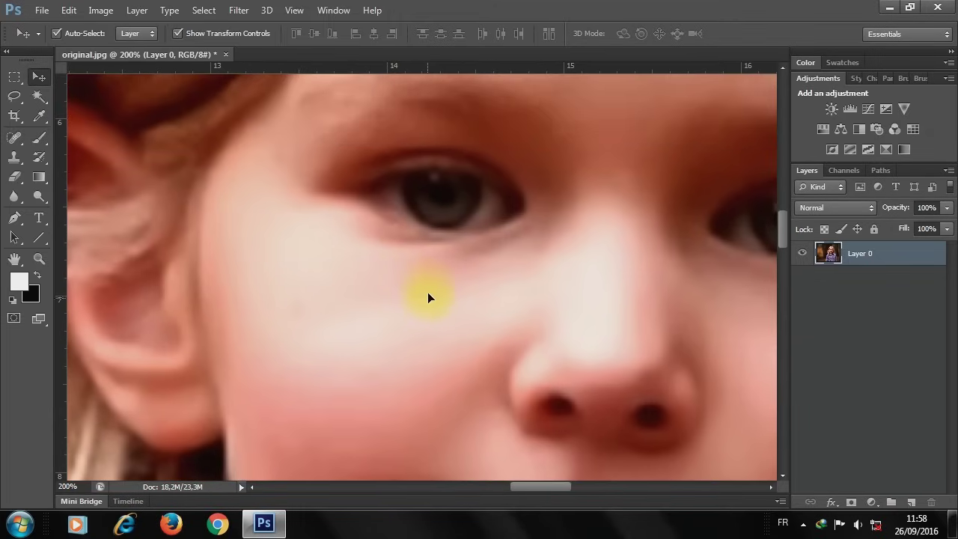
{"action": "left_click", "coordinate": [427, 264], "text": "ctrl"}
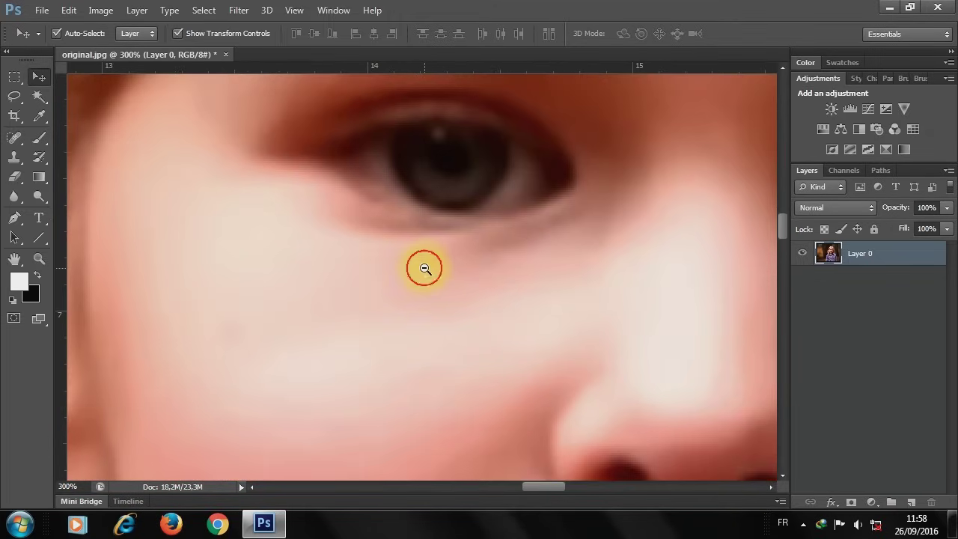
{"action": "left_click", "coordinate": [425, 268], "text": "ctrl+alt"}
{"action": "left_click", "coordinate": [418, 277], "text": "ctrl+alt"}
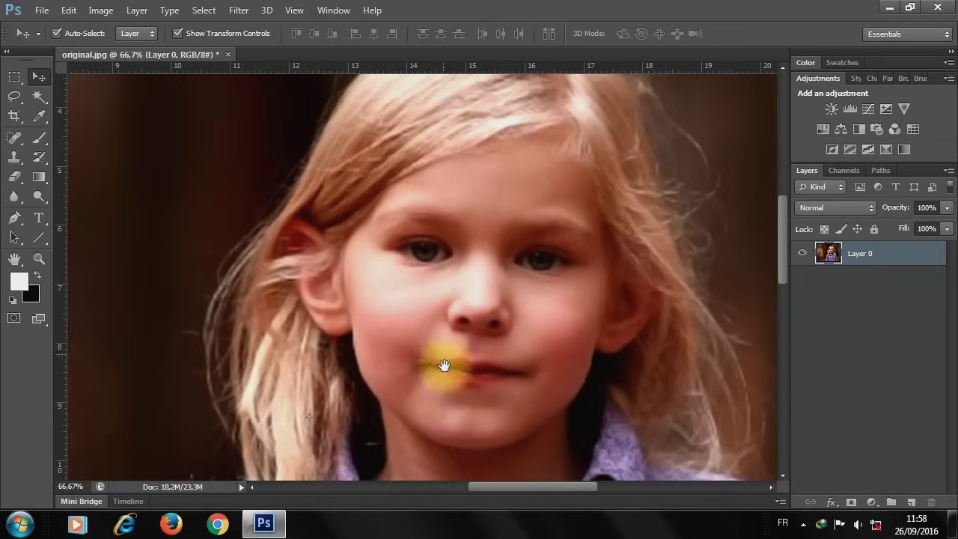
{"action": "left_click_drag", "start_coordinate": [444, 365], "coordinate": [397, 336]}
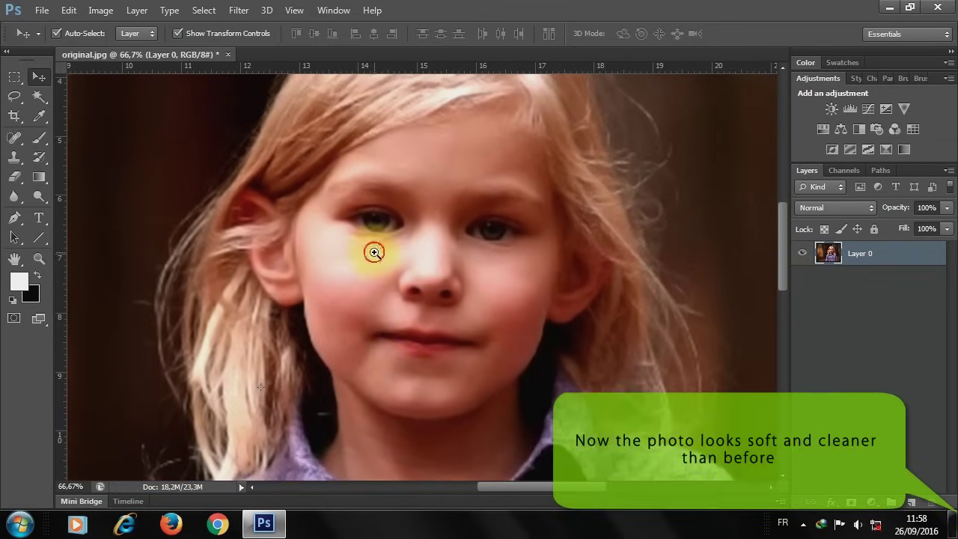
{"action": "left_click", "coordinate": [375, 252], "text": "ctrl"}
{"action": "left_click", "coordinate": [374, 253], "text": "ctrl"}
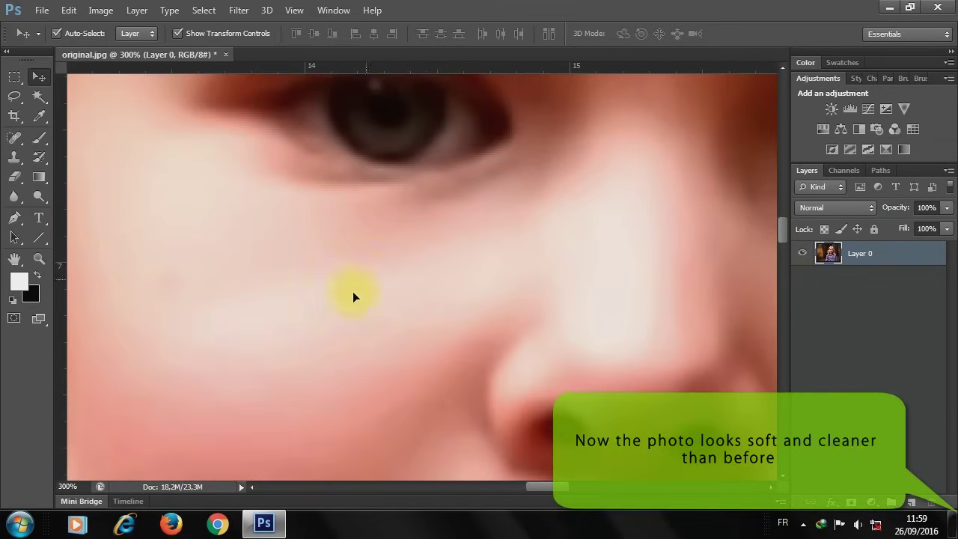
{"action": "mouse_move", "coordinate": [354, 297]}
{"action": "left_mouse_down"}
{"action": "mouse_move", "coordinate": [262, 363]}
{"action": "mouse_move", "coordinate": [266, 321]}
{"action": "mouse_move", "coordinate": [520, 349]}
{"action": "left_mouse_up"}
{"action": "left_click", "coordinate": [399, 292], "text": "alt"}
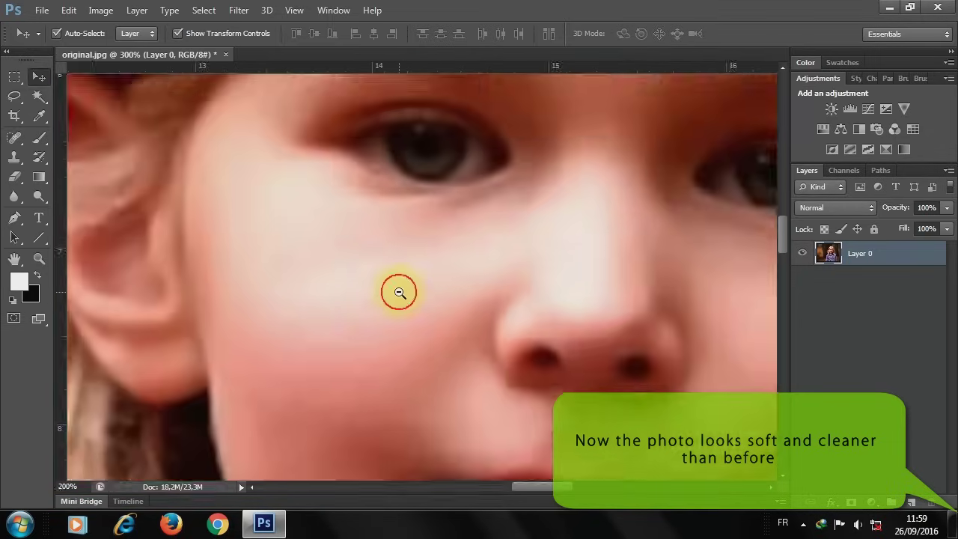
{"action": "left_click", "coordinate": [400, 287], "text": "alt"}
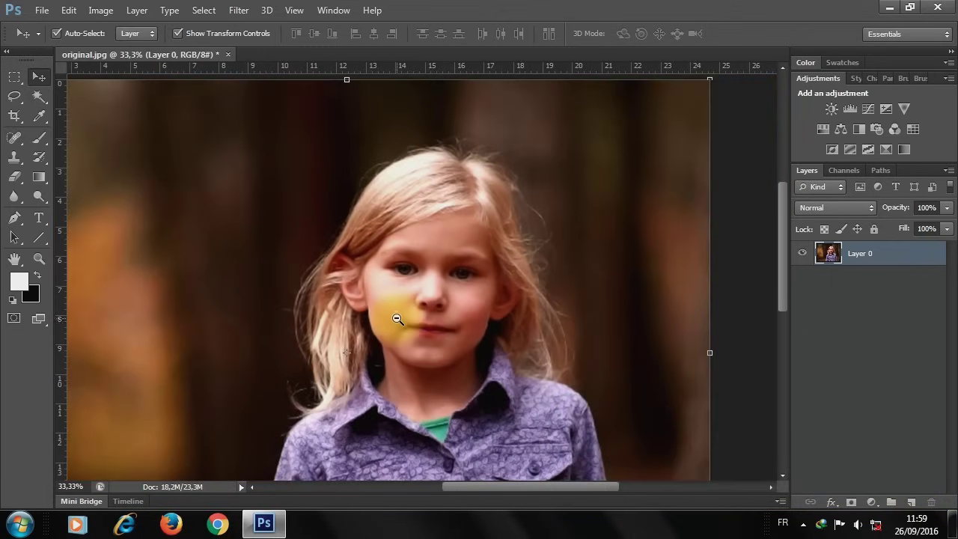
{"action": "left_click_drag", "start_coordinate": [442, 380], "coordinate": [424, 304]}
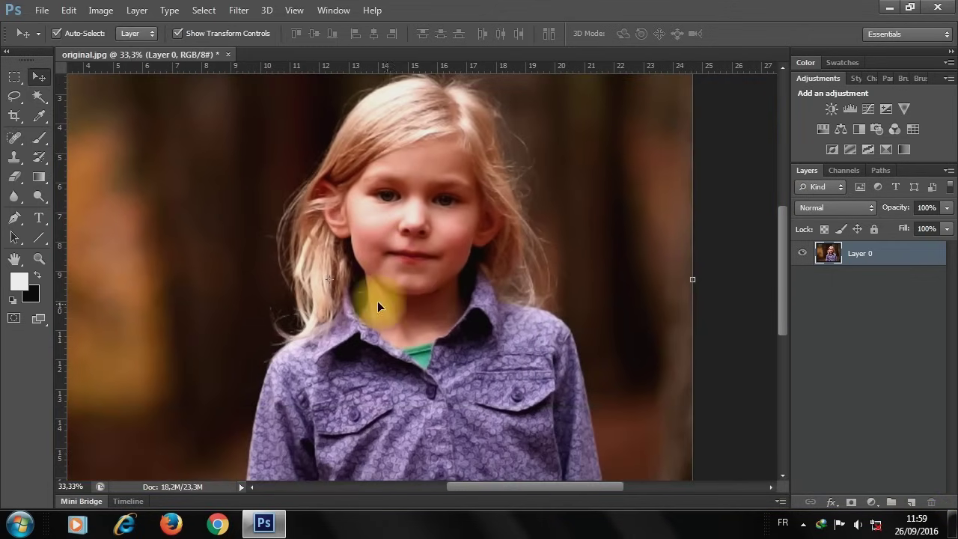
{"action": "left_click", "coordinate": [350, 291], "text": "alt"}
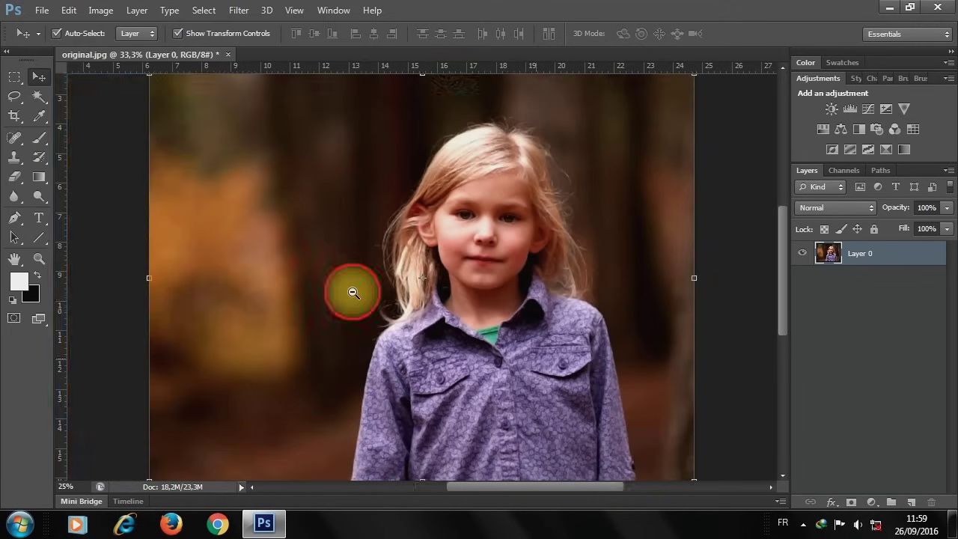
{"action": "left_click", "coordinate": [449, 232], "text": "ctrl"}
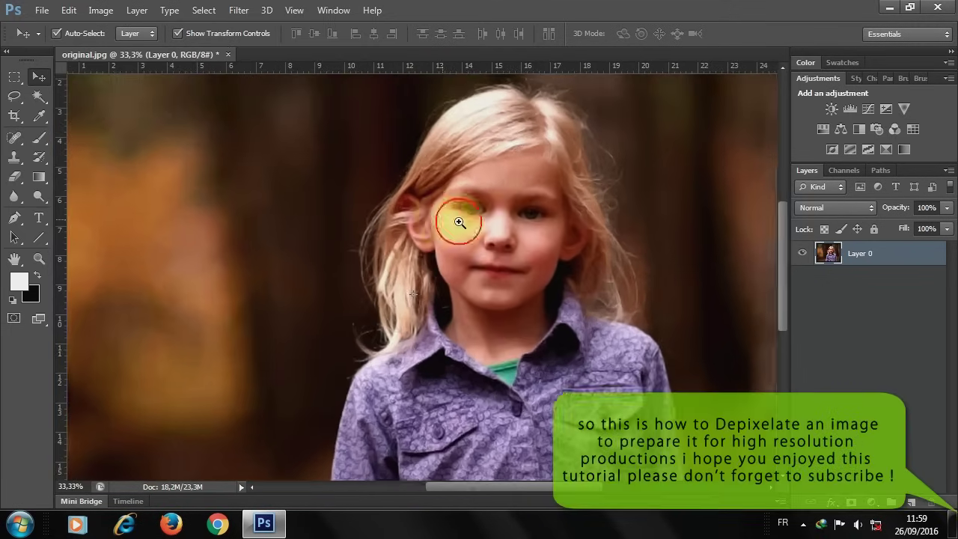
{"action": "left_click", "coordinate": [477, 232], "text": "ctrl"}
{"action": "left_click", "coordinate": [474, 227], "text": "ctrl"}
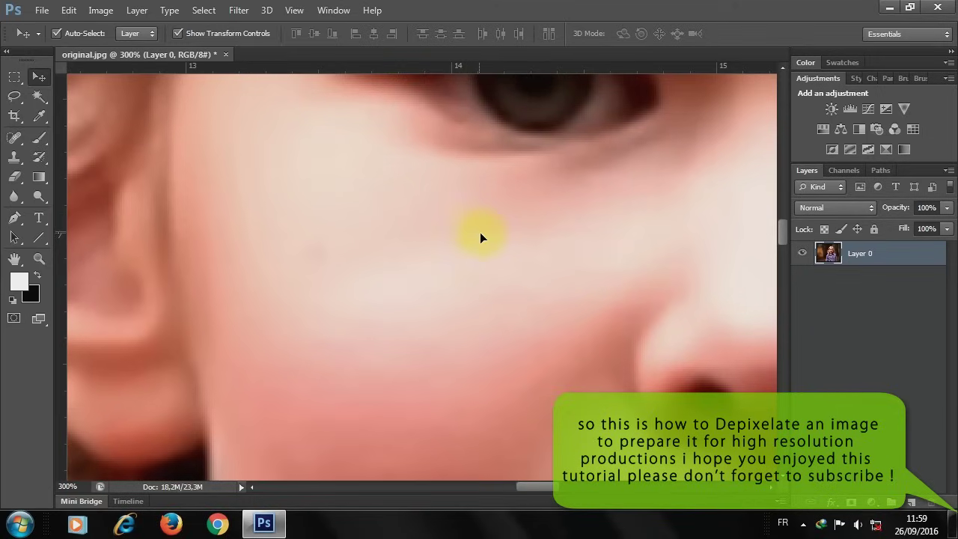
{"action": "left_click", "coordinate": [441, 292], "text": "ctrl"}
{"action": "left_click", "coordinate": [440, 300], "text": "alt"}
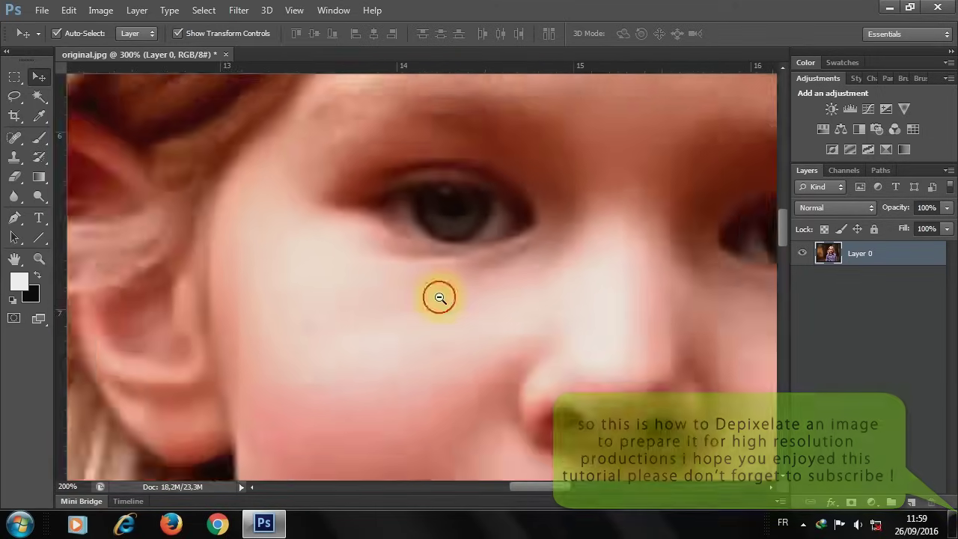